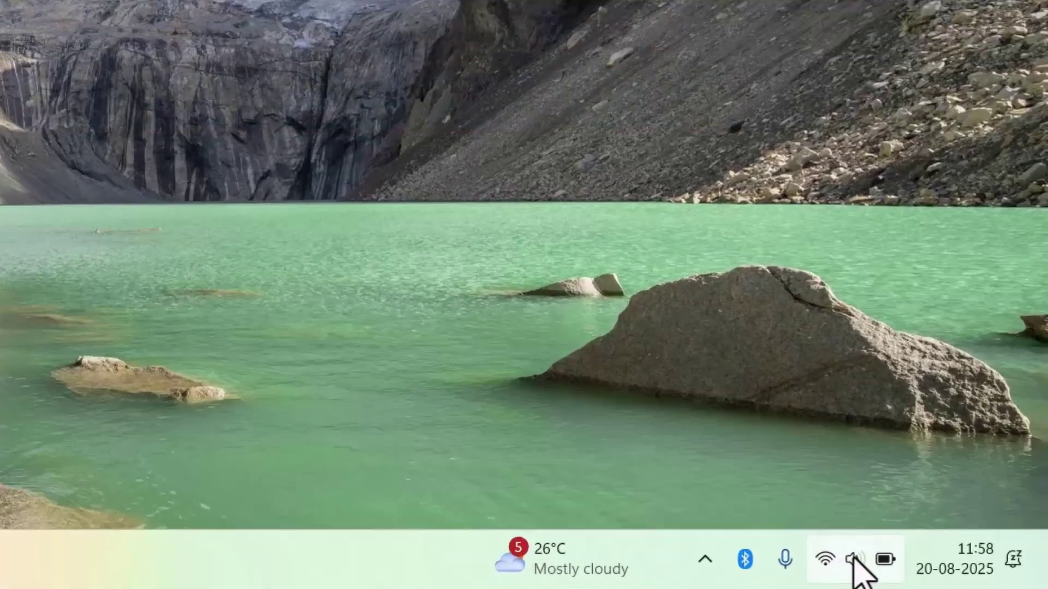
- Check the quick sound options from the taskbar speaker, then close the sound settings
mouse_move(853, 556)
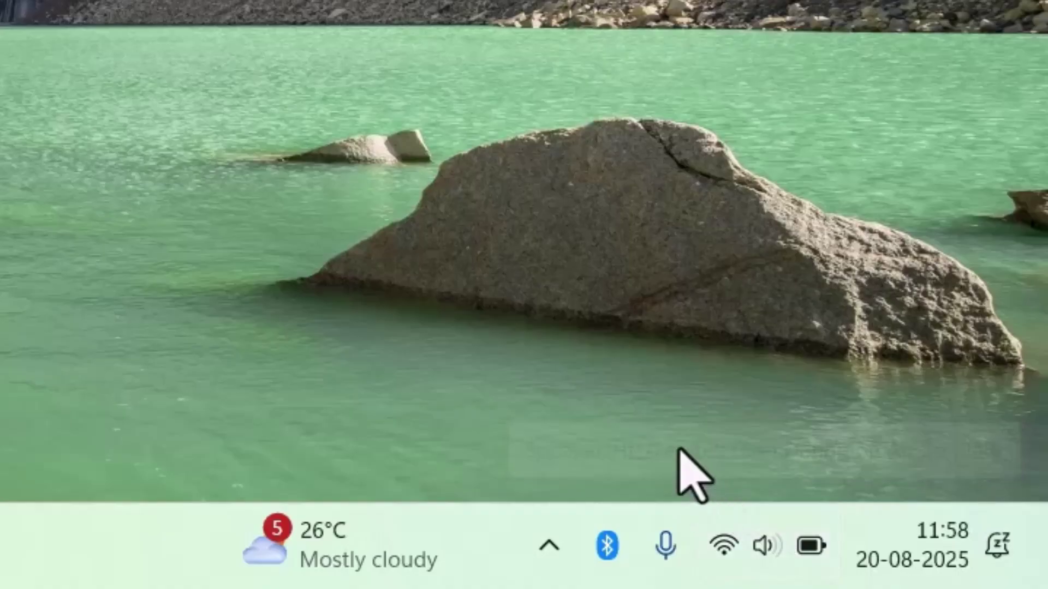
right_click(767, 543)
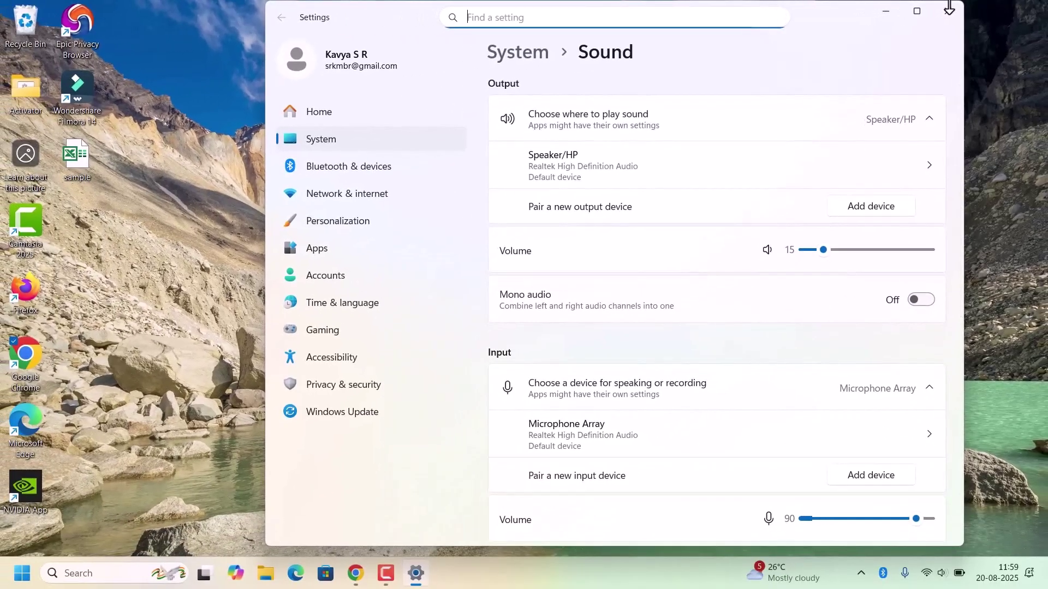
click(948, 7)
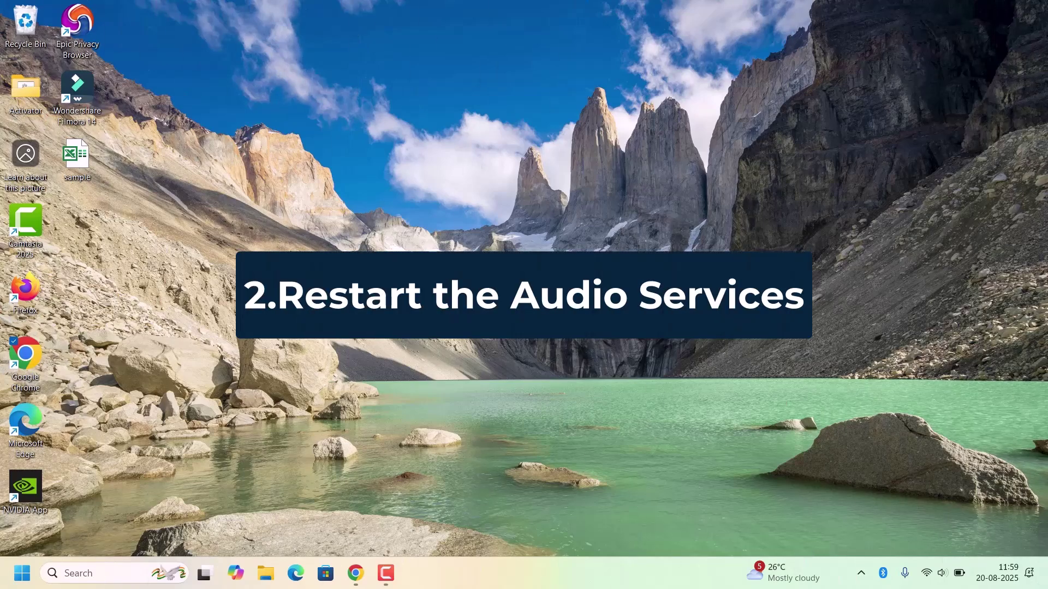
- Launch services.msc and select the Windows Audio service in the list
key(super+r)
text(serv)
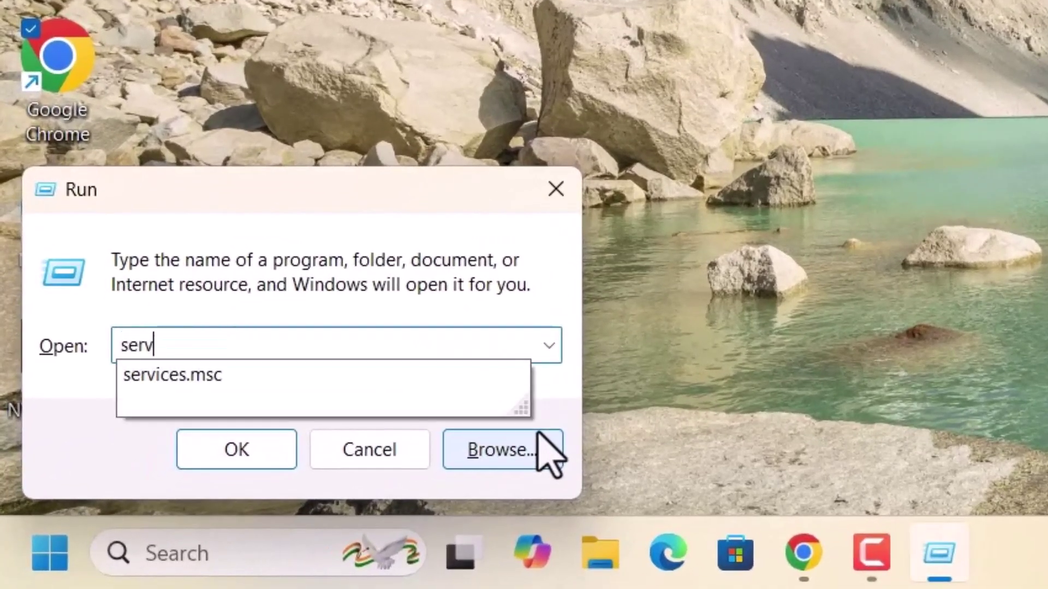
text(ices.msc)
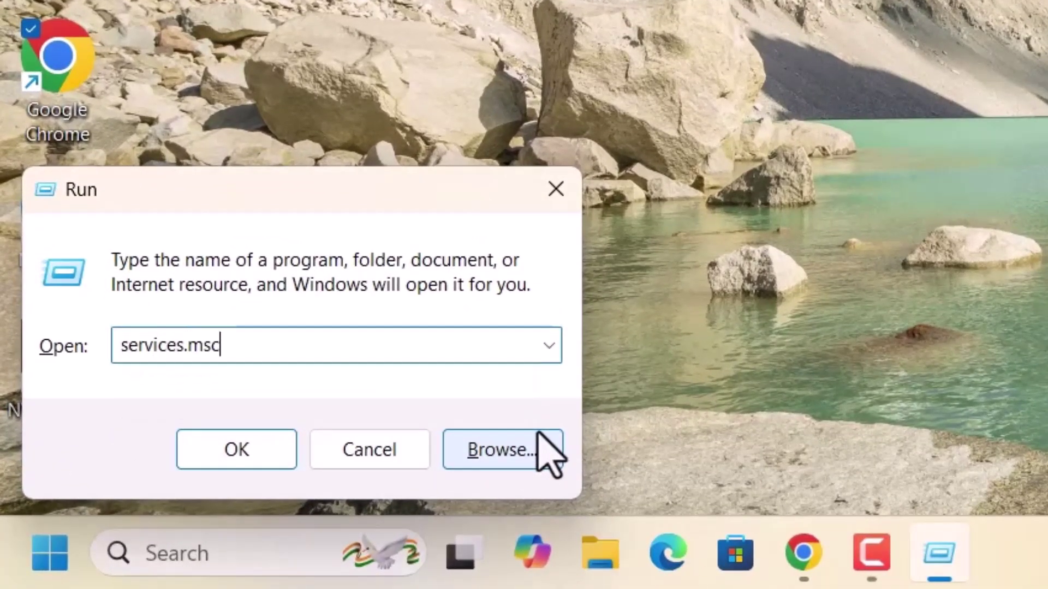
key(Return)
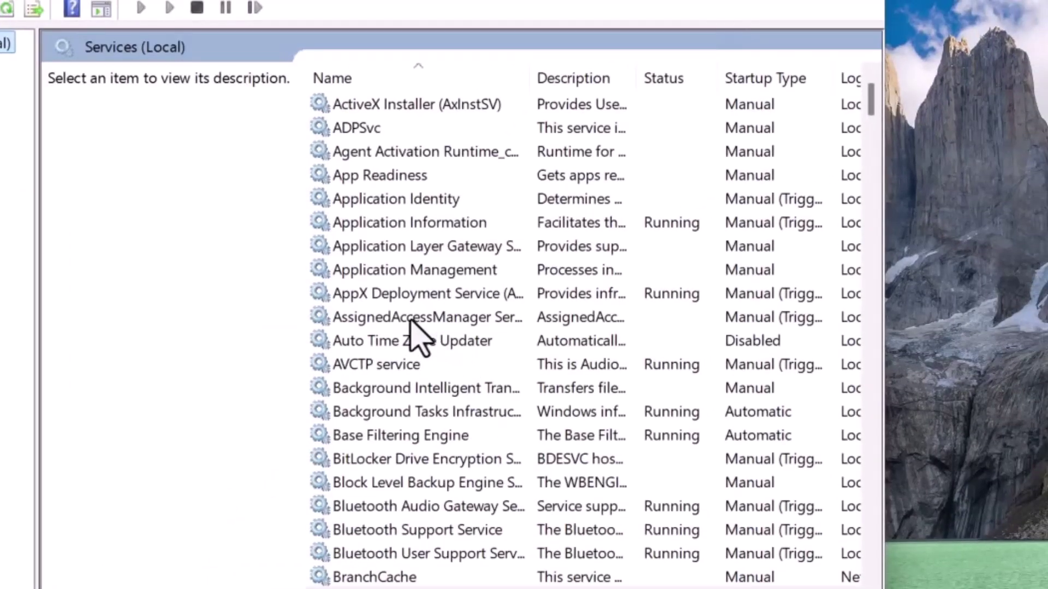
click(406, 269)
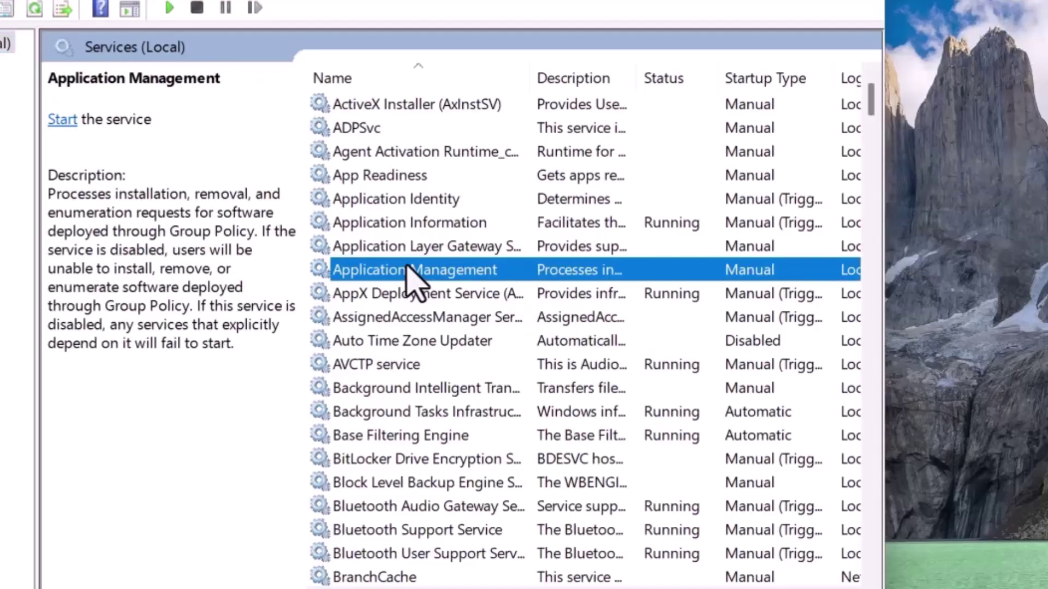
key(w)
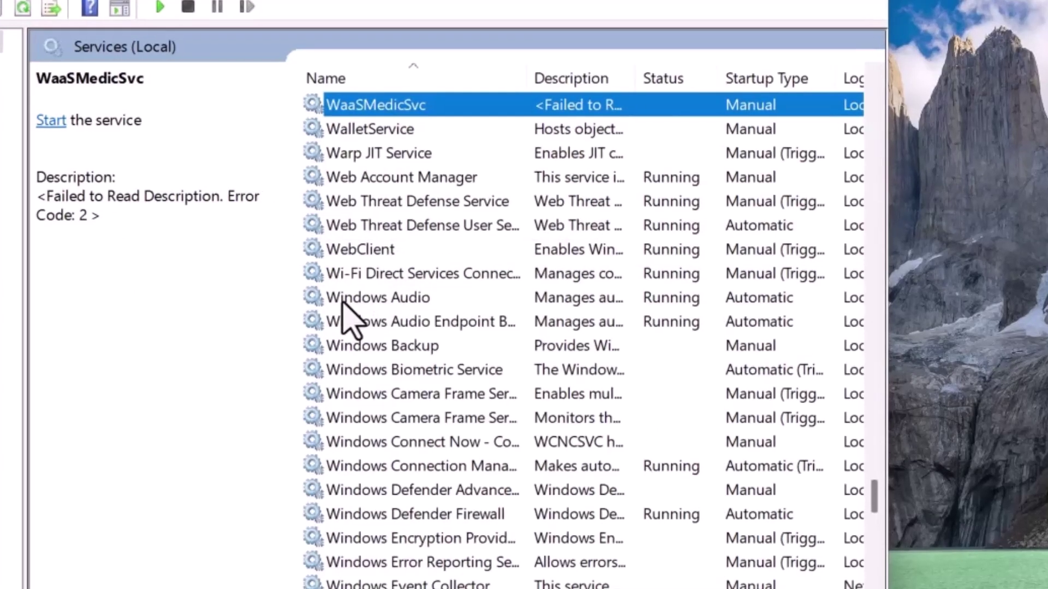
click(348, 297)
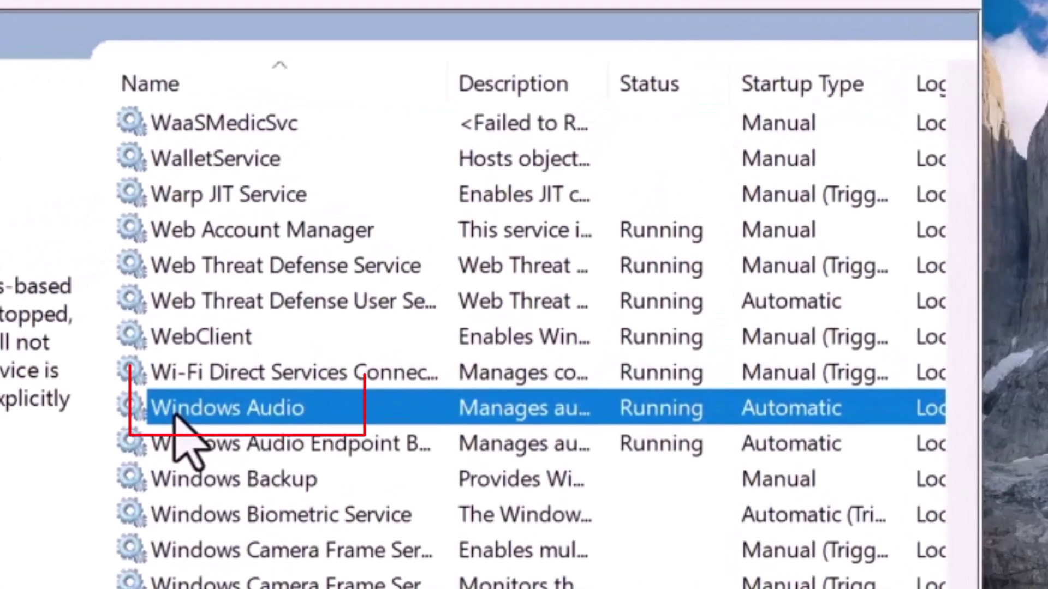
- Restart Windows Audio, confirming the dependent-services prompt, then close Services
right_click(176, 416)
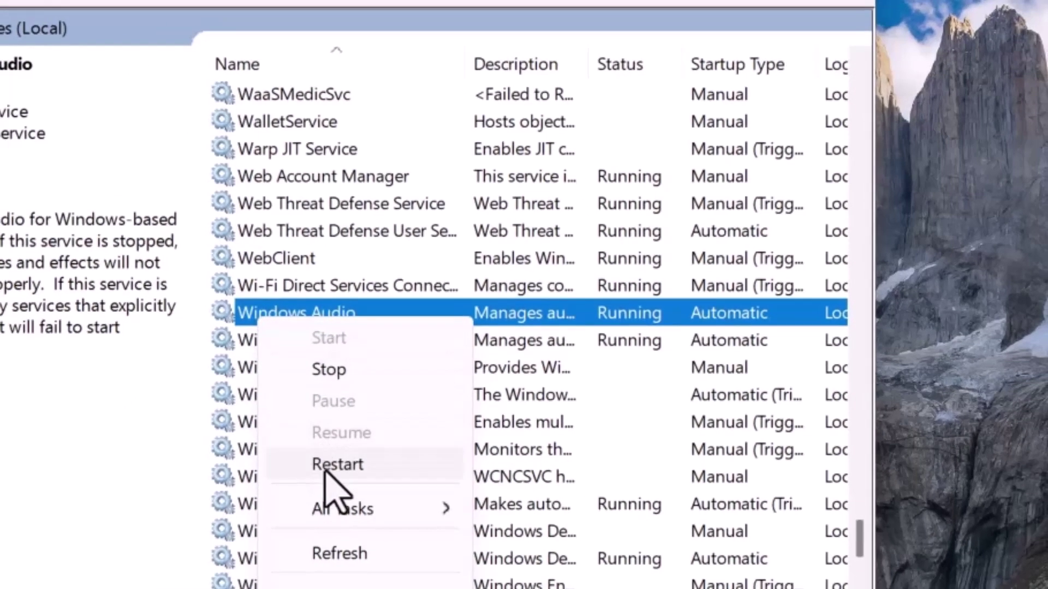
click(326, 466)
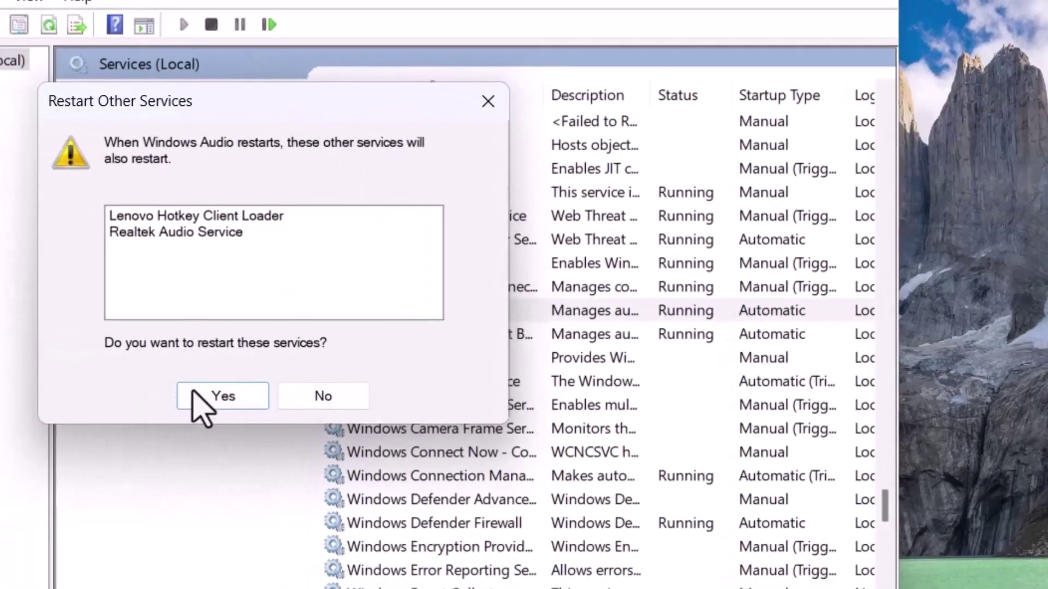
click(342, 398)
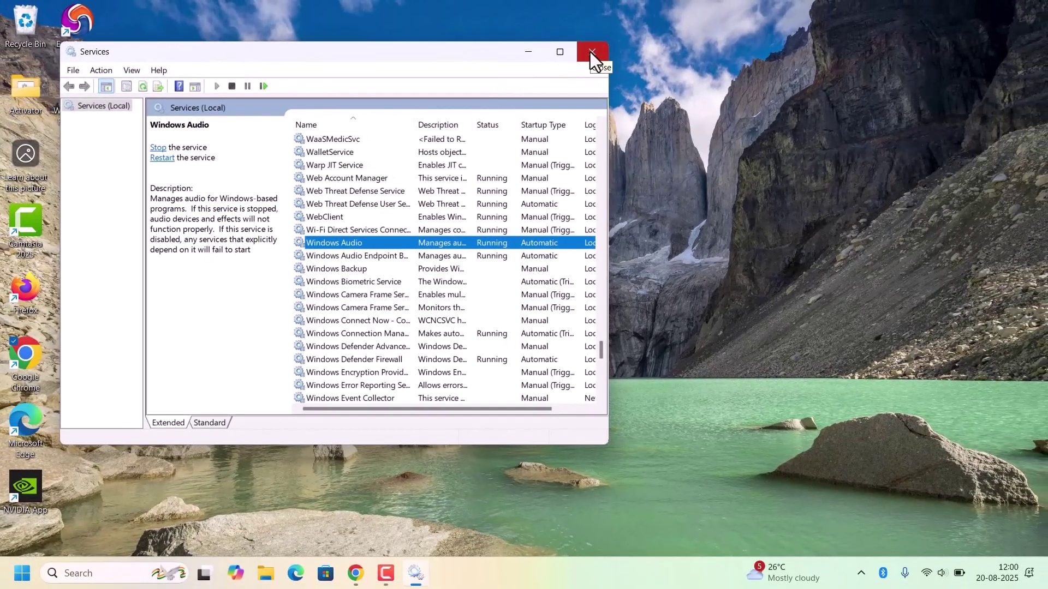
click(592, 51)
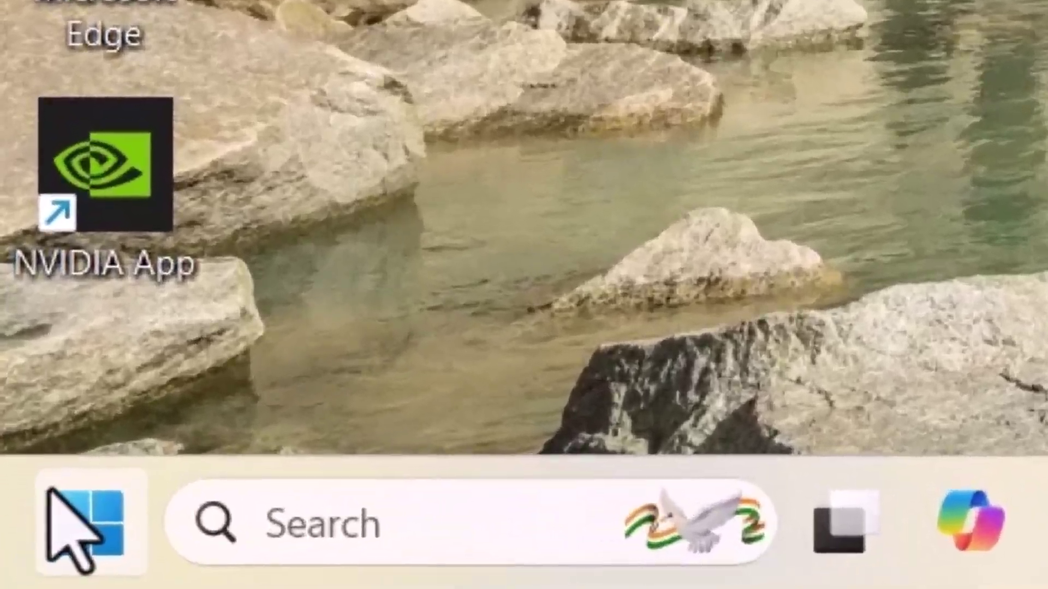
click(38, 525)
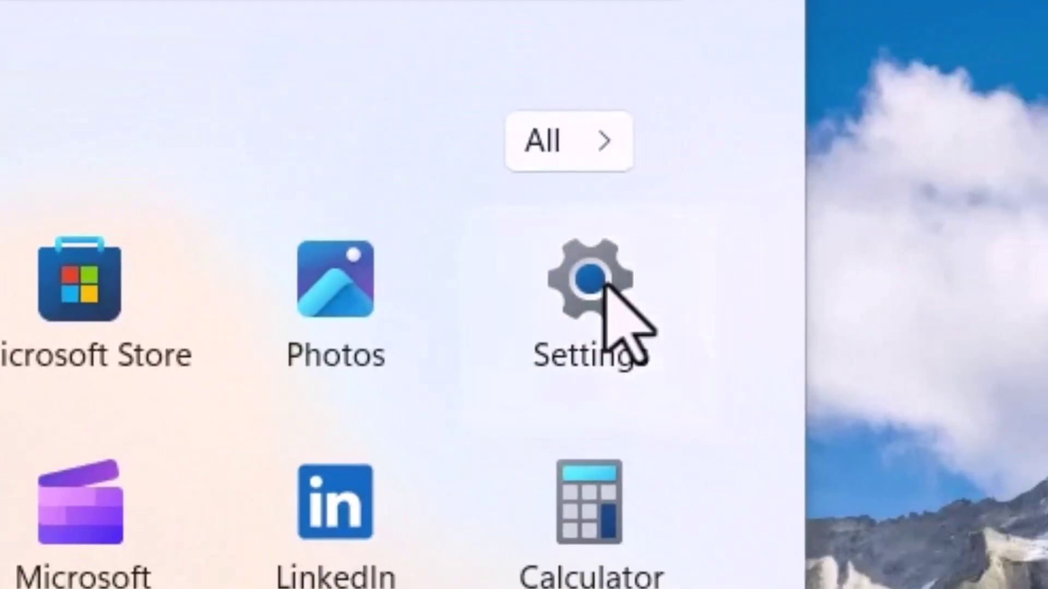
click(605, 284)
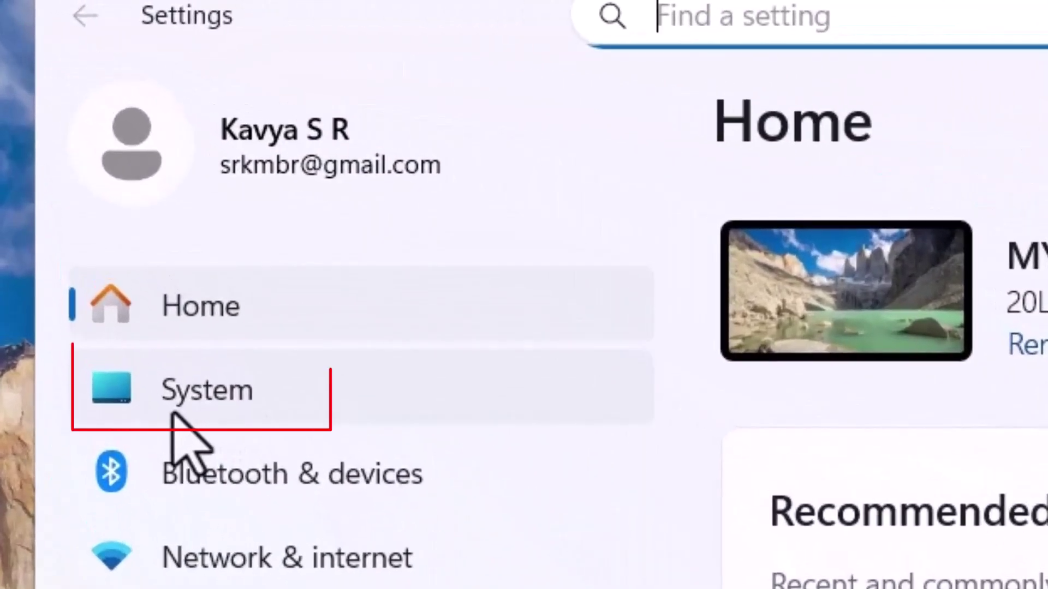
click(174, 404)
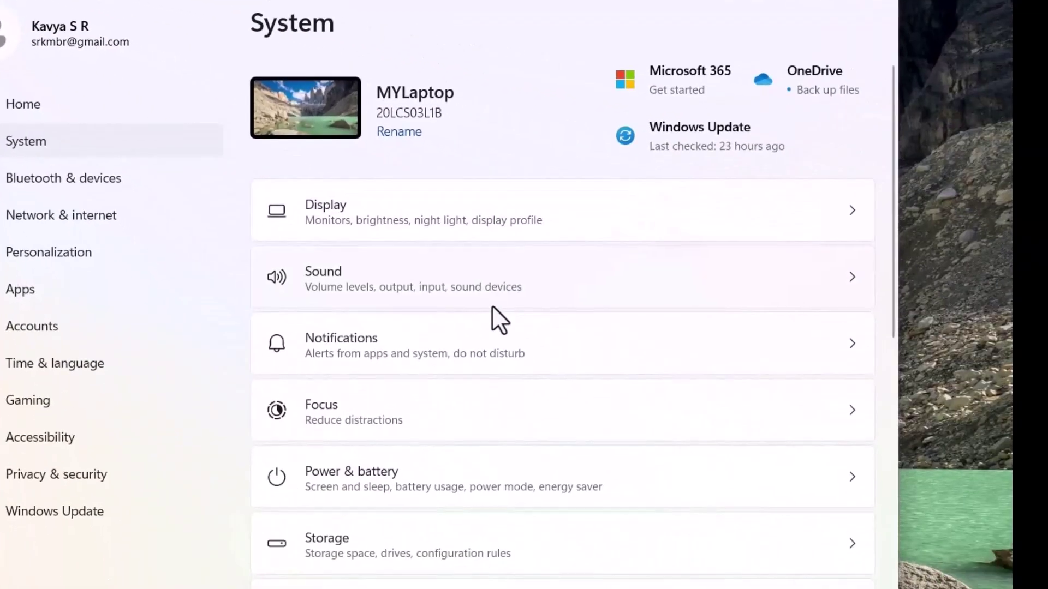
scroll(492, 305, down, 10)
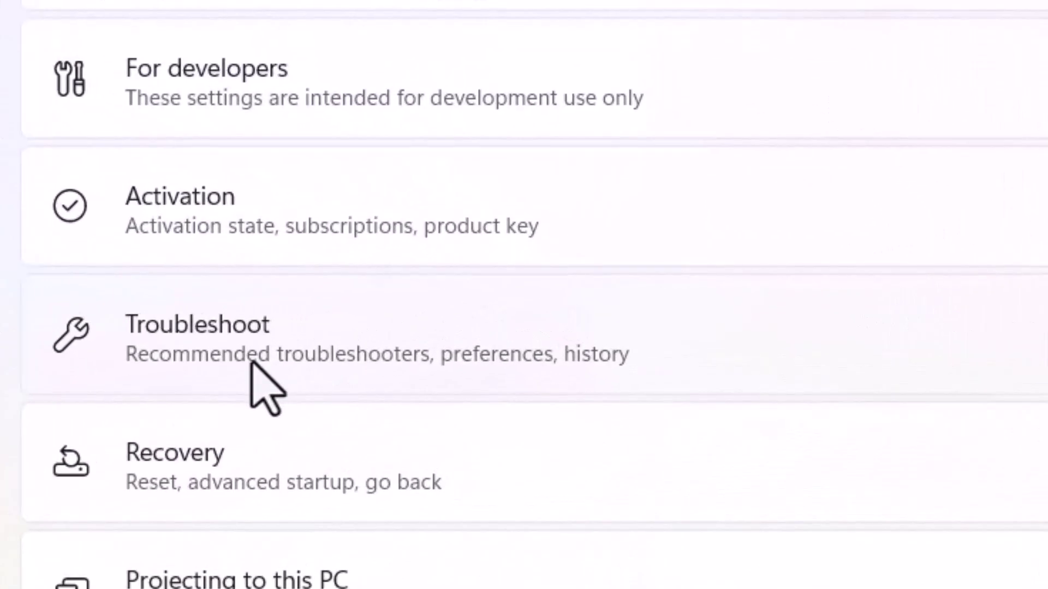
click(252, 360)
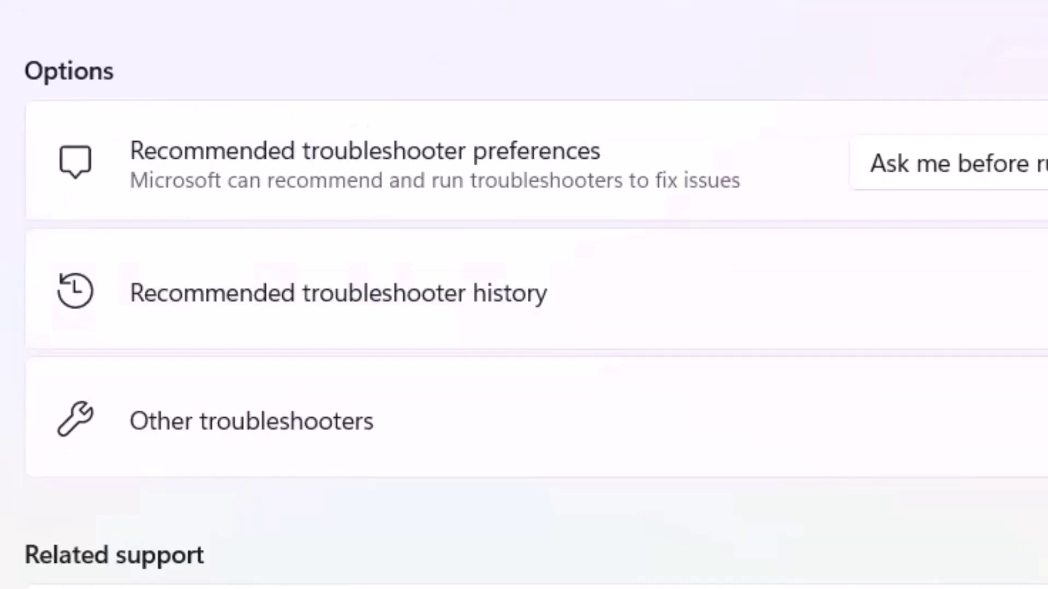
click(194, 421)
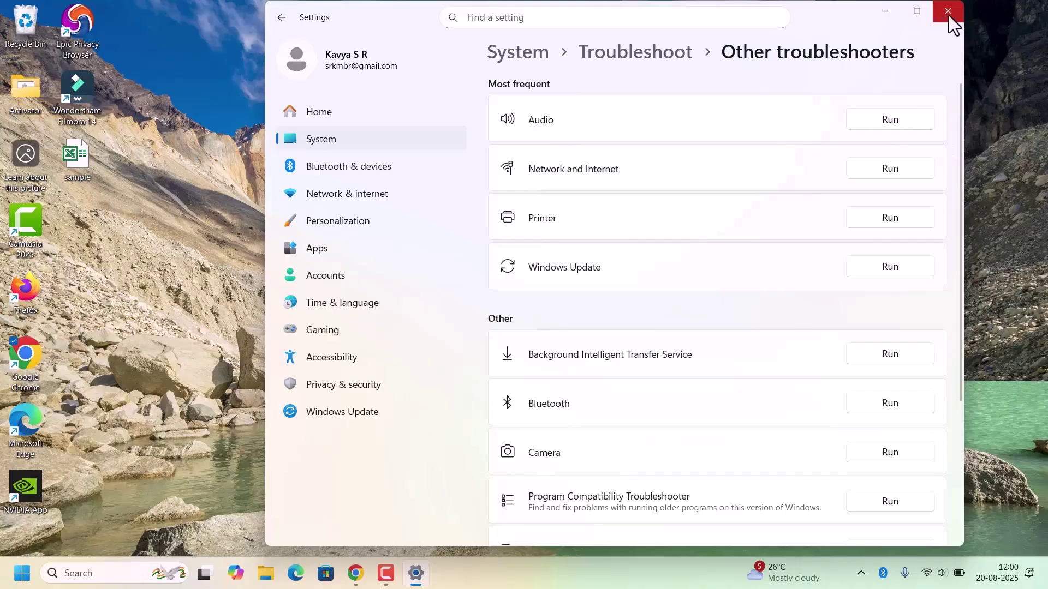
click(949, 16)
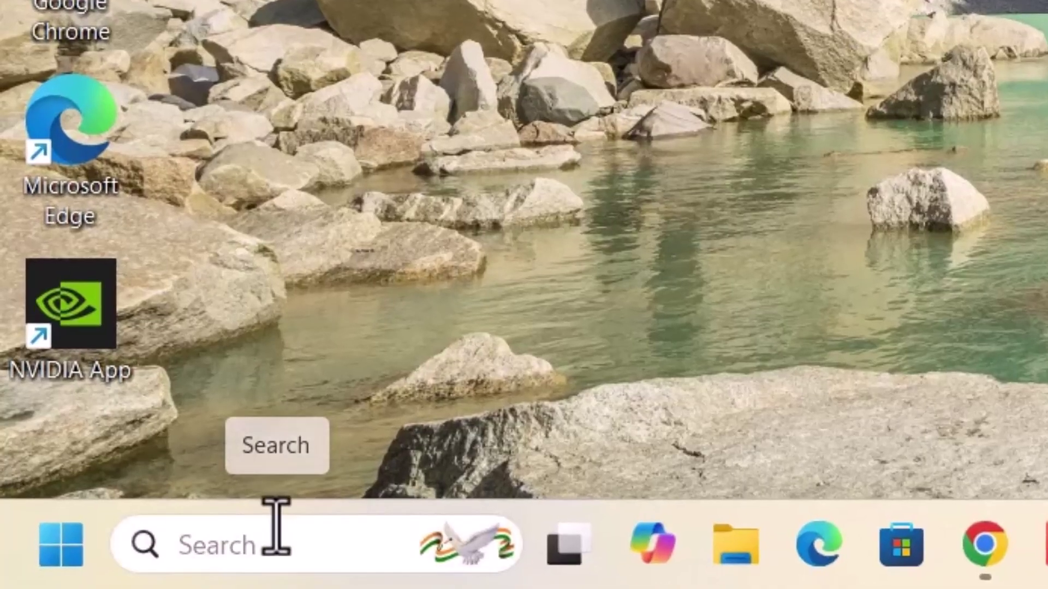
click(100, 571)
text(device)
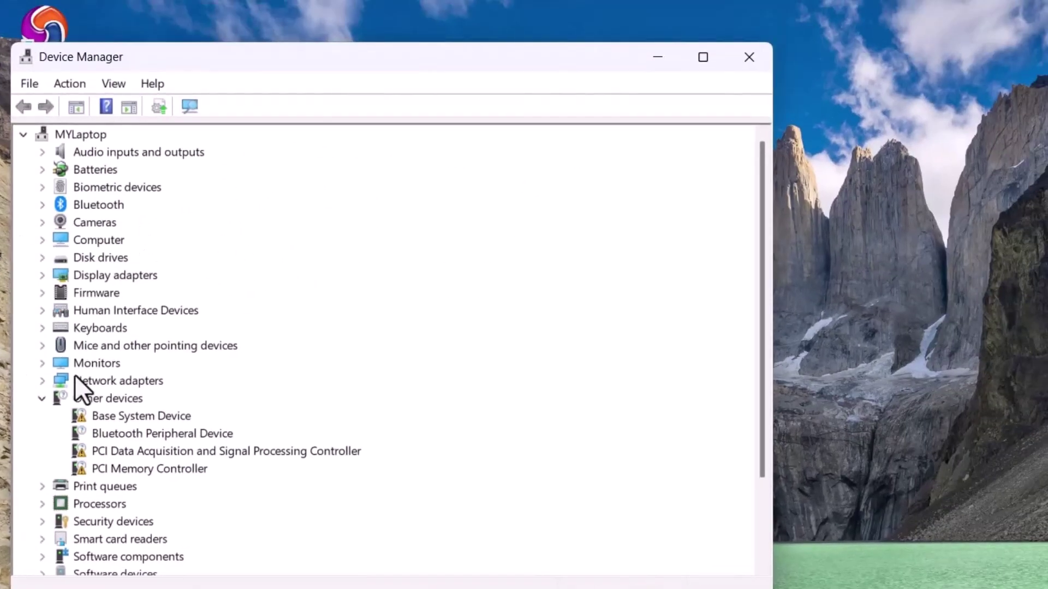
scroll(170, 410, down, 2)
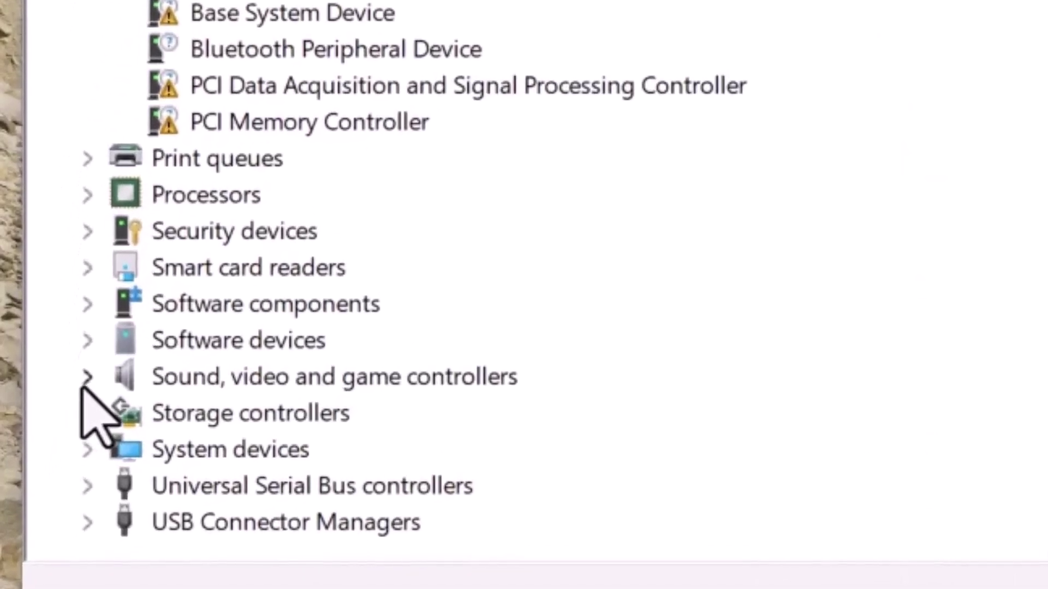
click(41, 487)
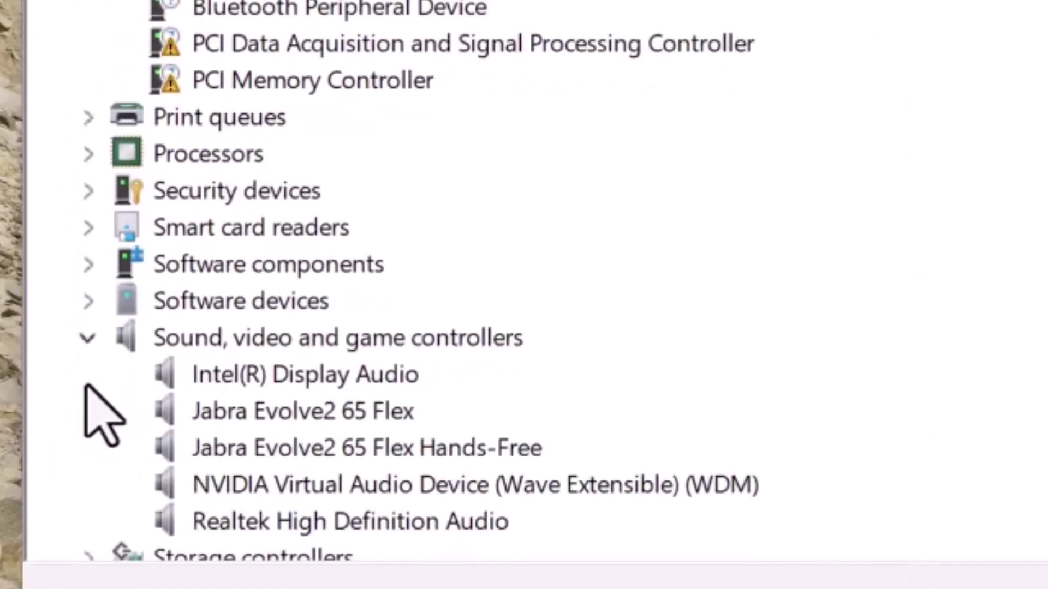
click(315, 525)
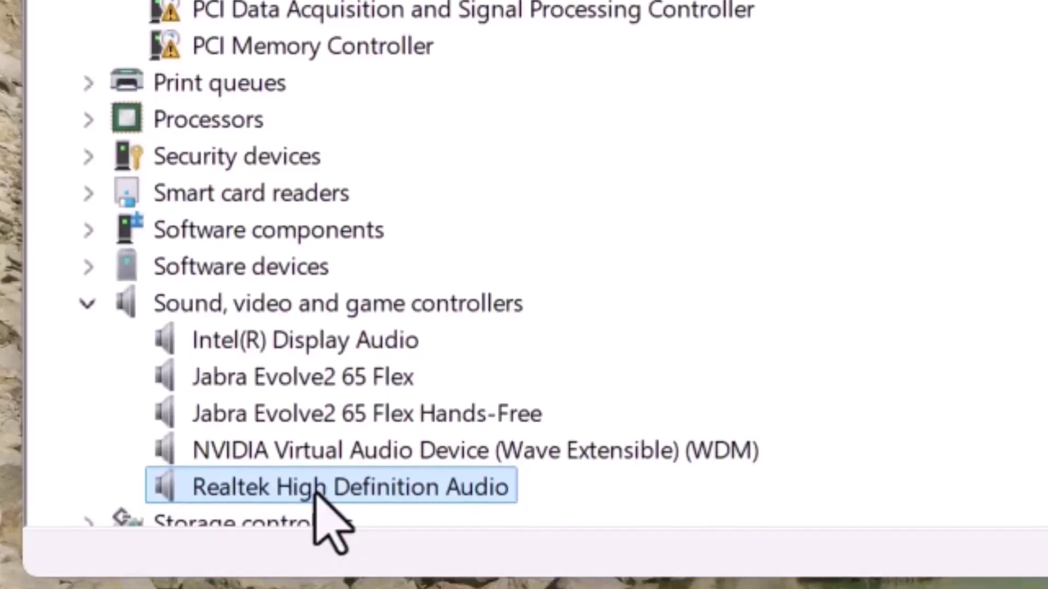
right_click(316, 523)
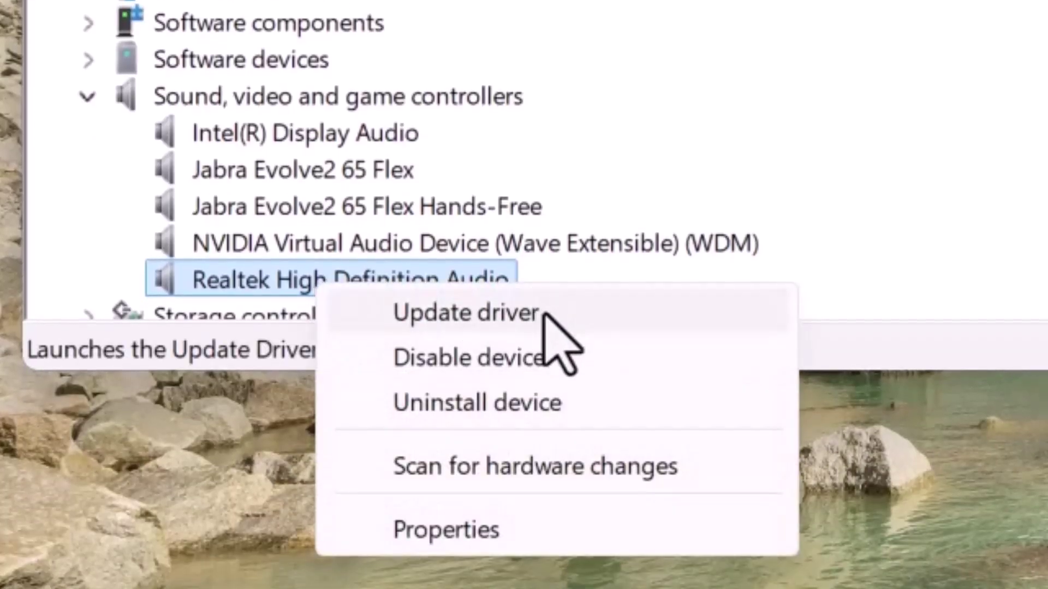
click(991, 147)
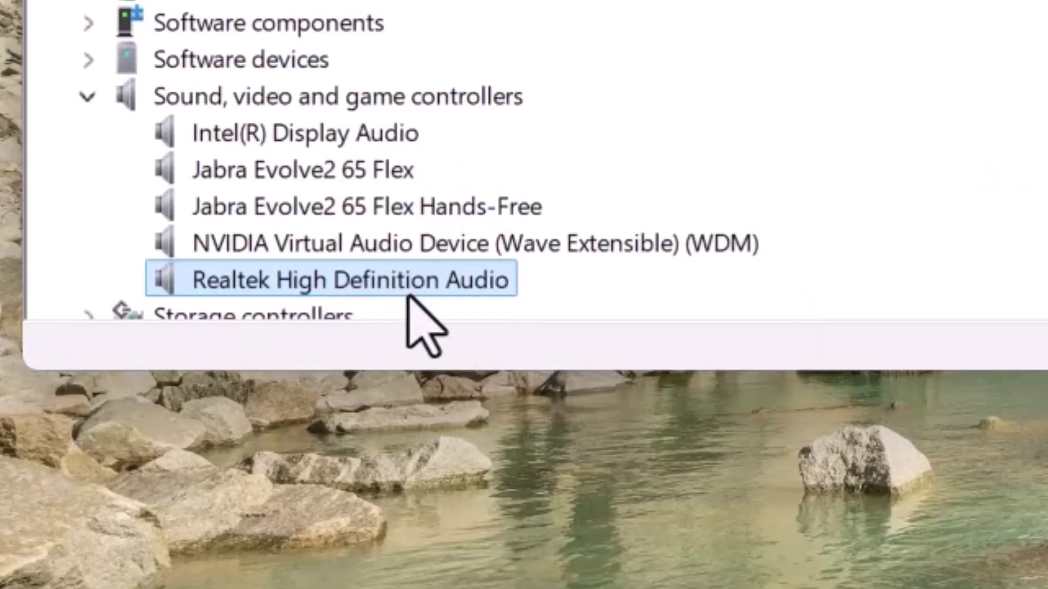
right_click(422, 280)
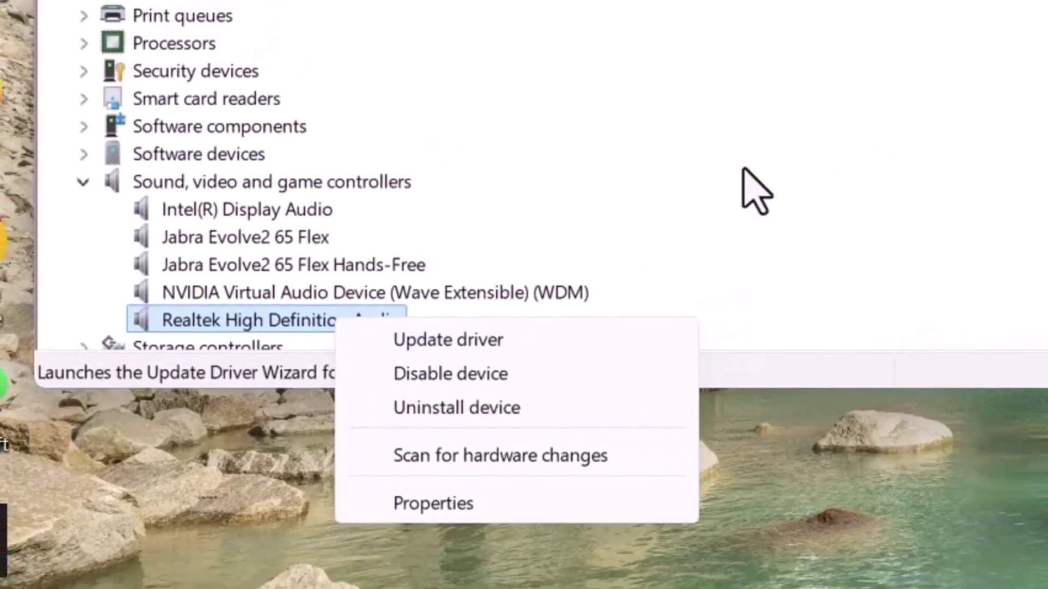
click(976, 110)
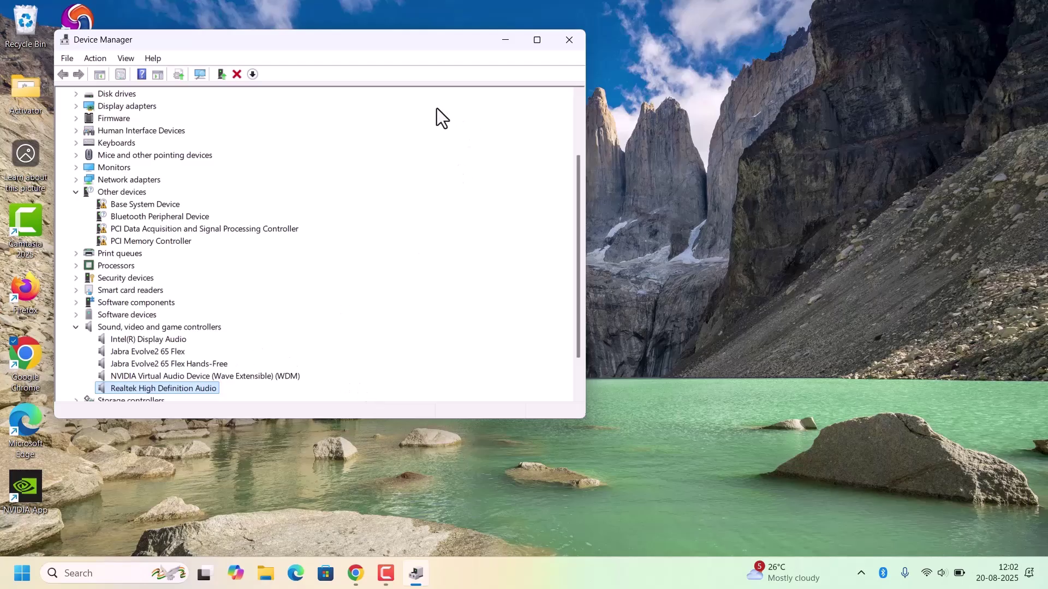
click(568, 40)
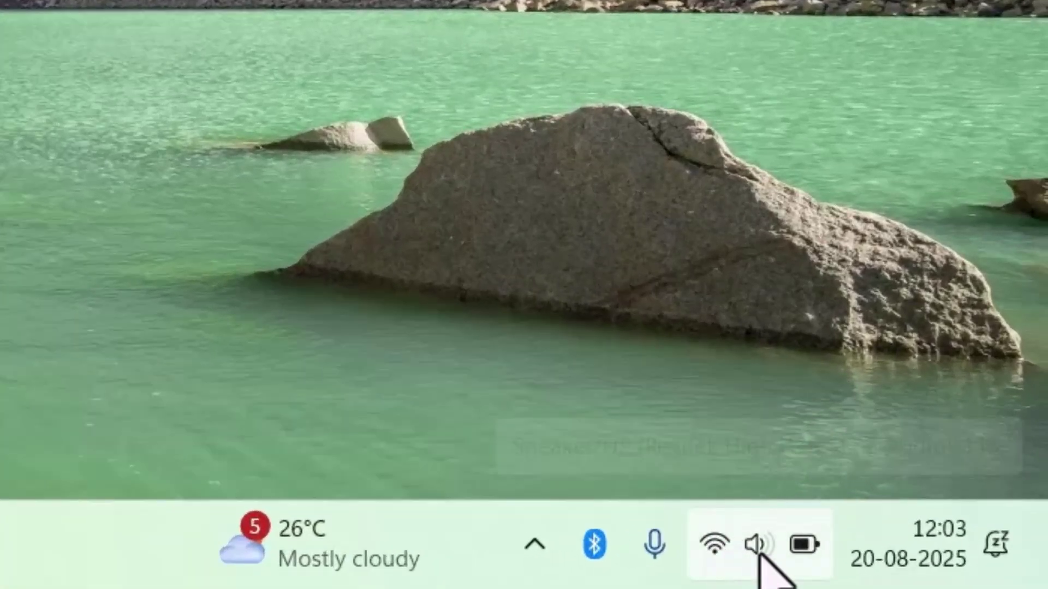
right_click(759, 551)
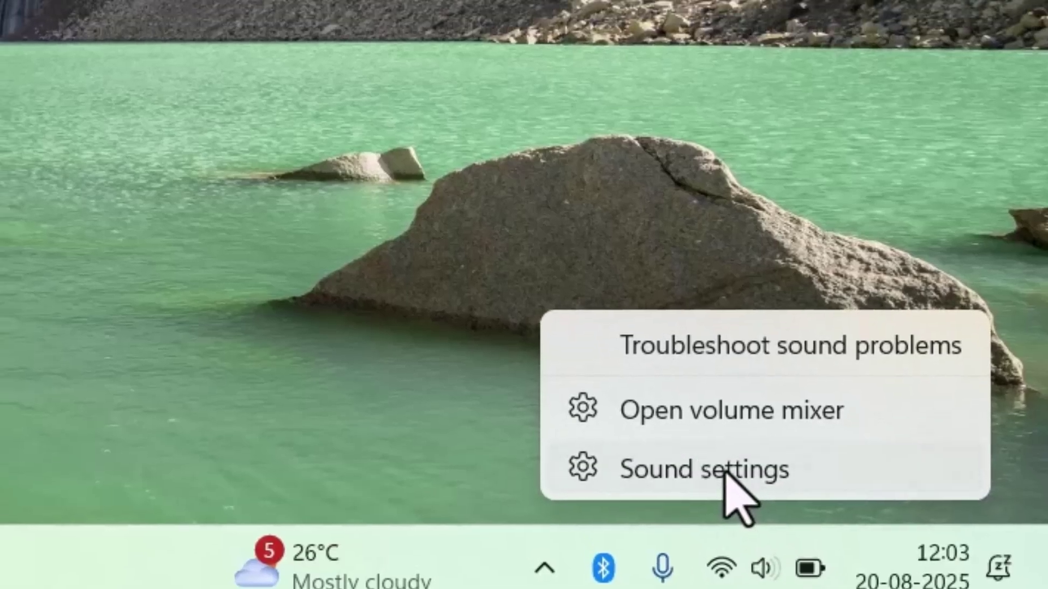
click(719, 445)
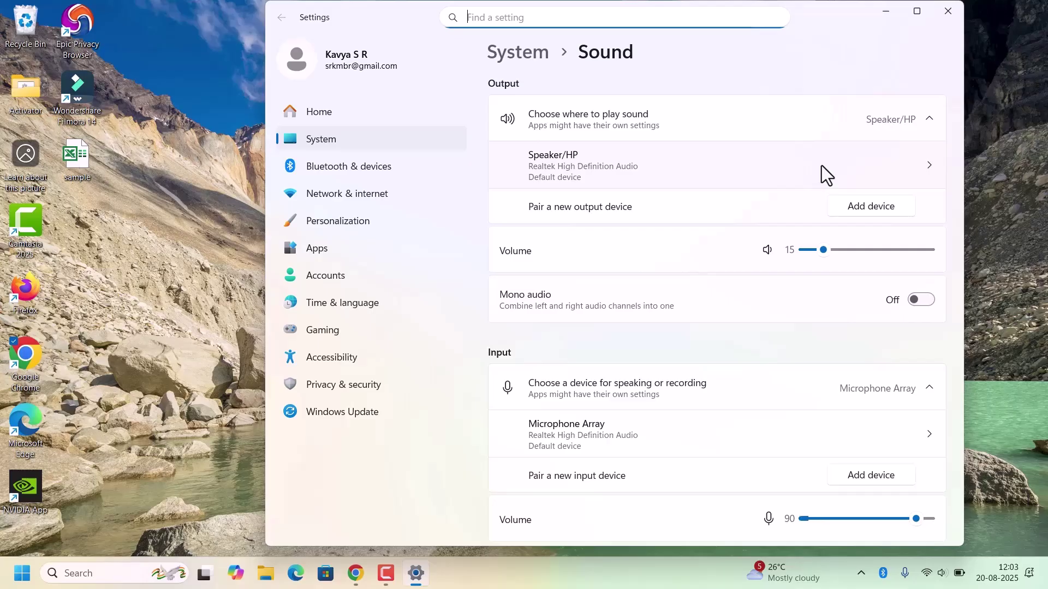
click(948, 11)
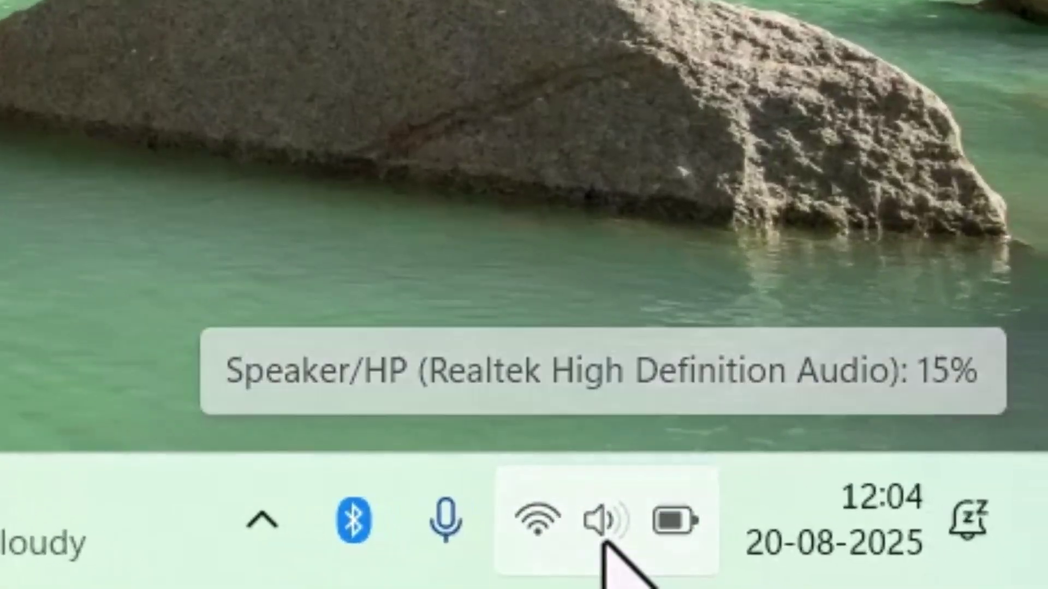
- Go from the speaker icon's Sound settings to the full Sound control panel
right_click(604, 542)
click(497, 369)
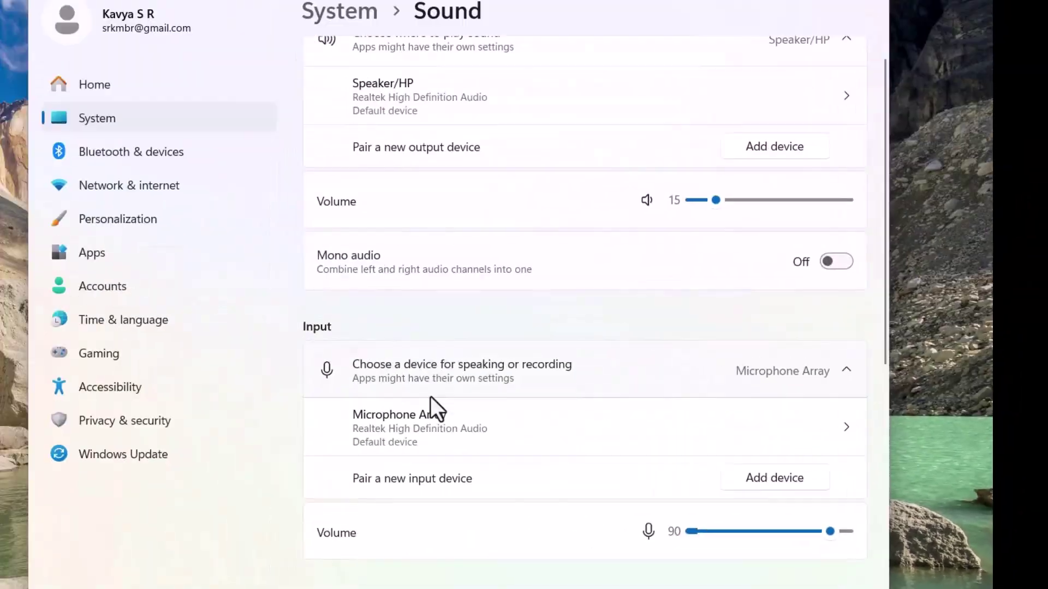
scroll(478, 423, down, 3)
scroll(478, 424, down, 3)
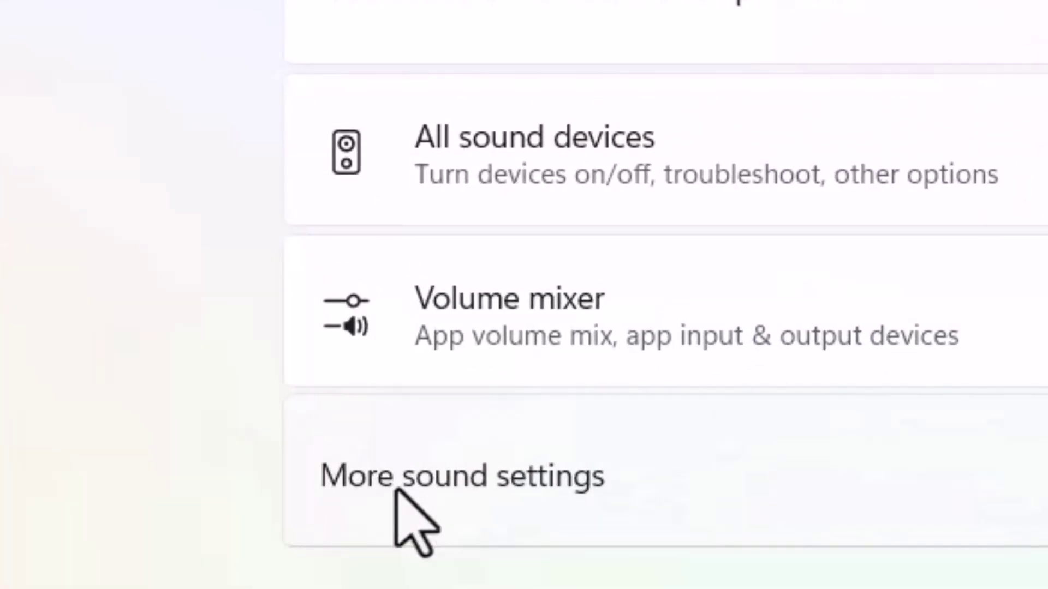
click(397, 490)
- Review the Enhancements tab in Speaker/HP Properties, then close it with OK
click(427, 206)
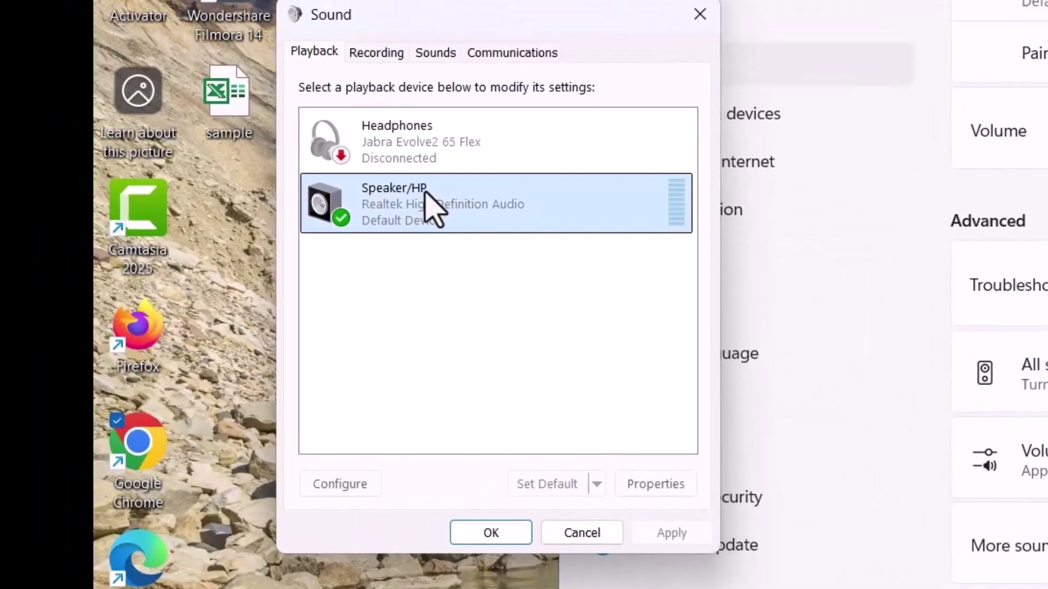
click(655, 484)
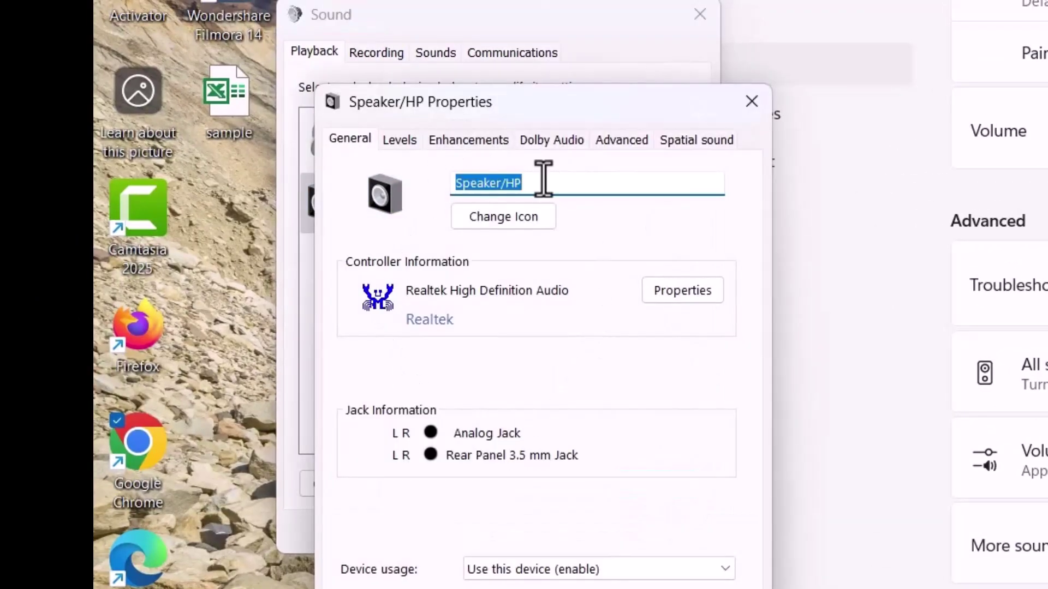
click(468, 142)
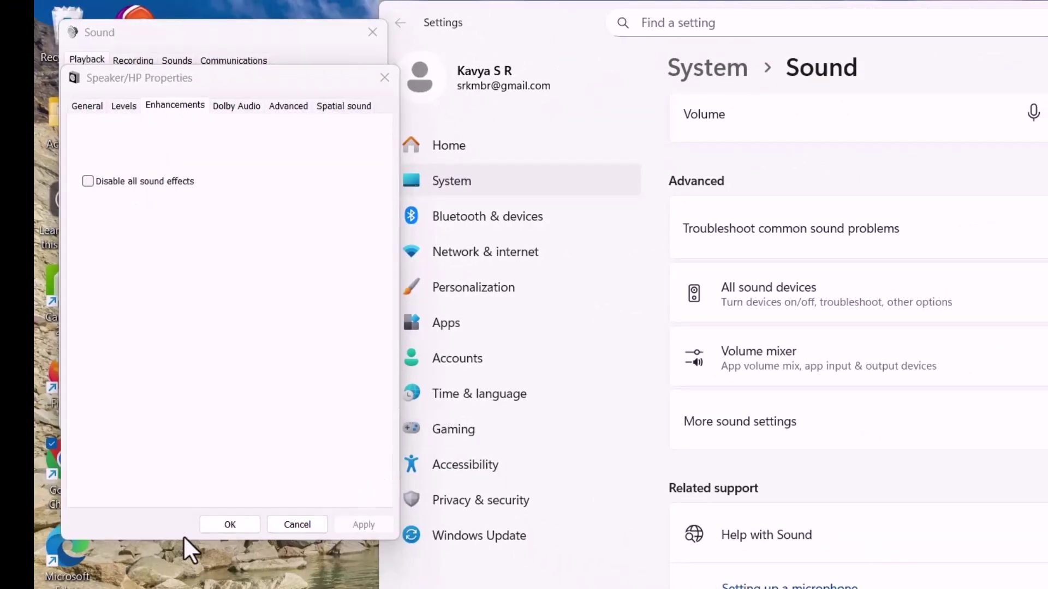
click(211, 527)
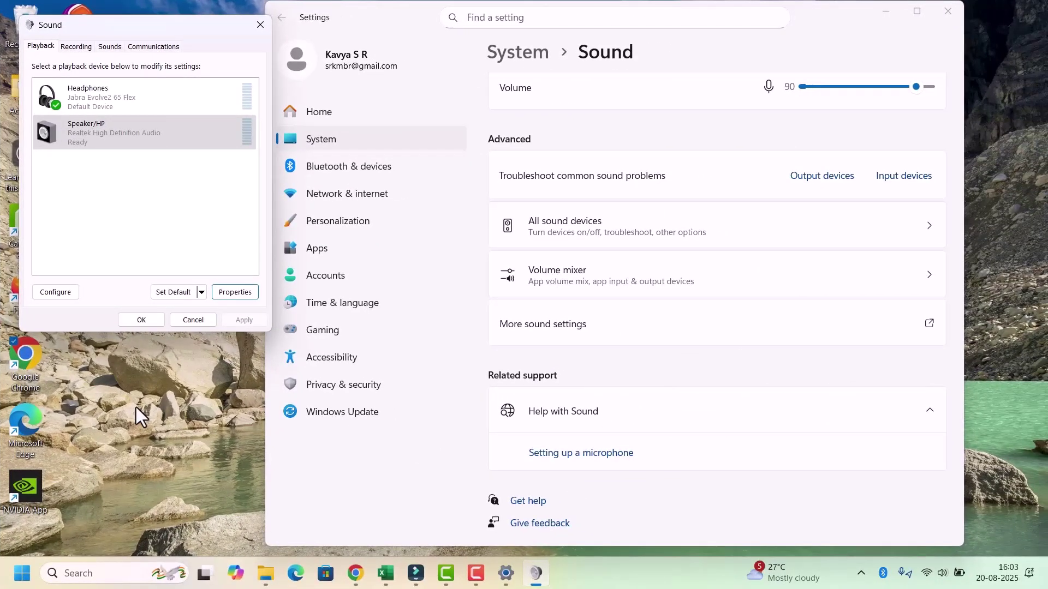
- Dismiss the Sound dialog with OK and close the Settings window
click(143, 319)
click(954, 15)
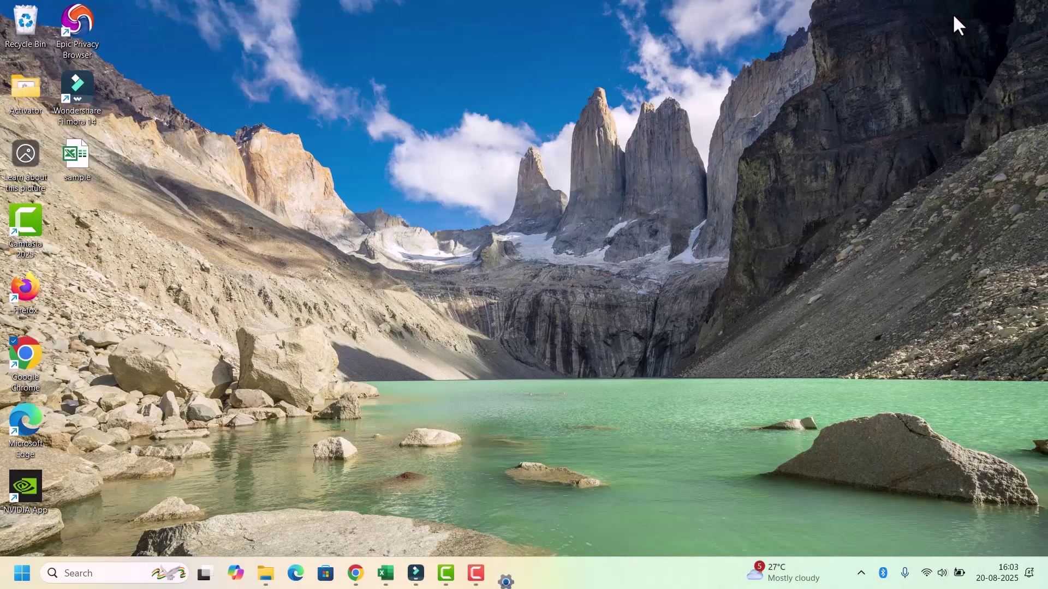